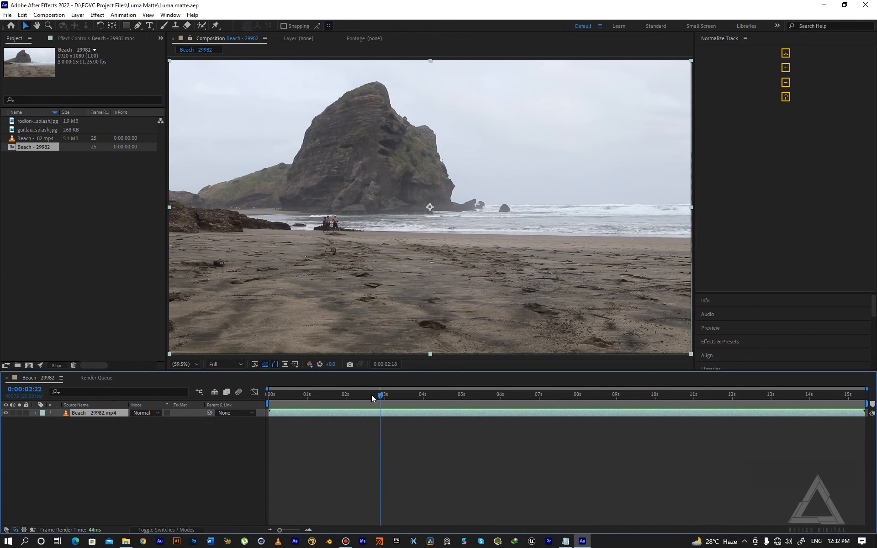
Step: Apply the Curves effect to the Beach - 29982.mp4 layer
left_click(185, 364)
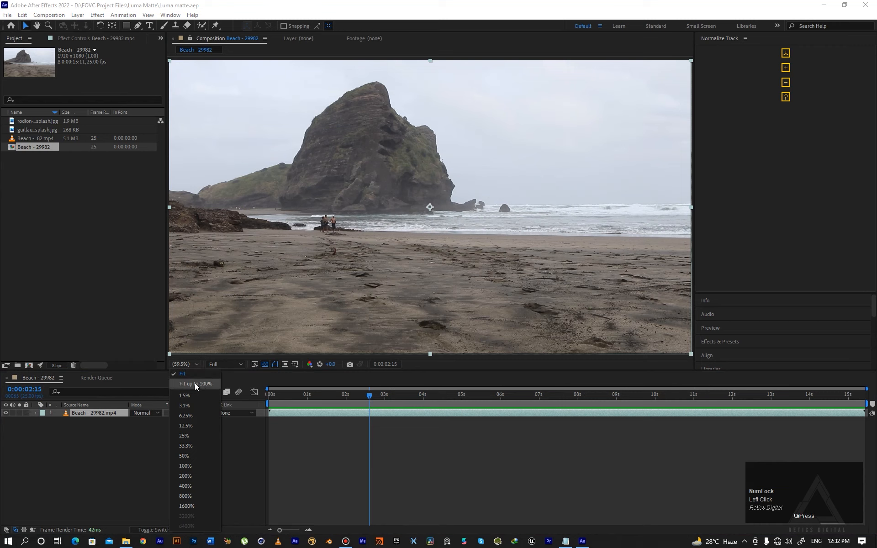
left_click(231, 337)
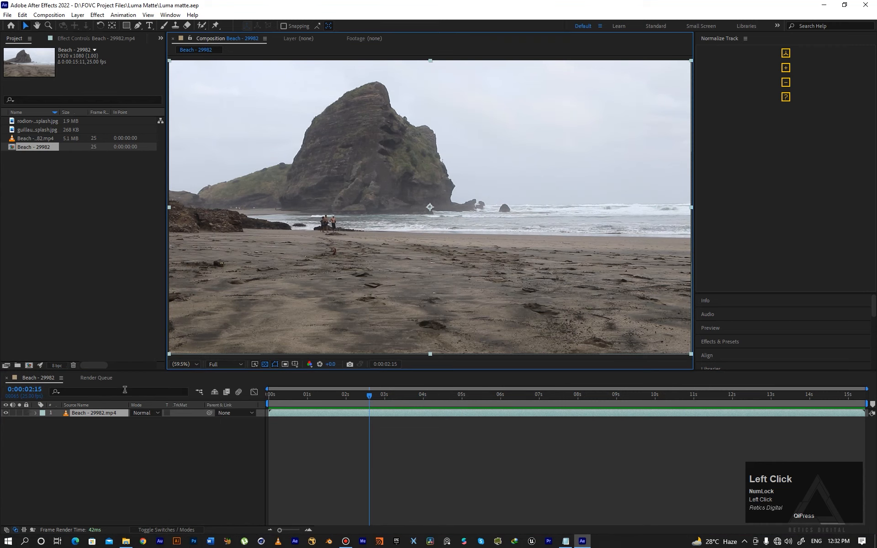
key("ctrl+space")
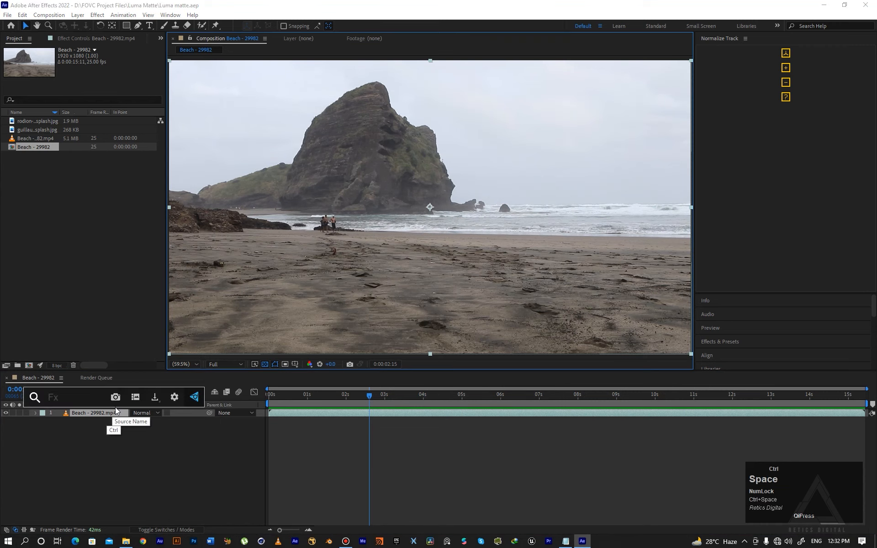
type("cur")
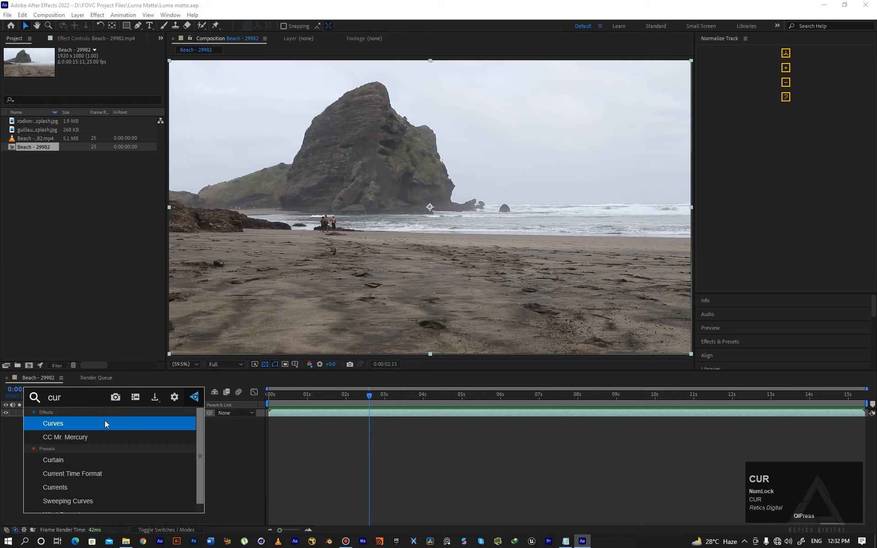
left_click(106, 420)
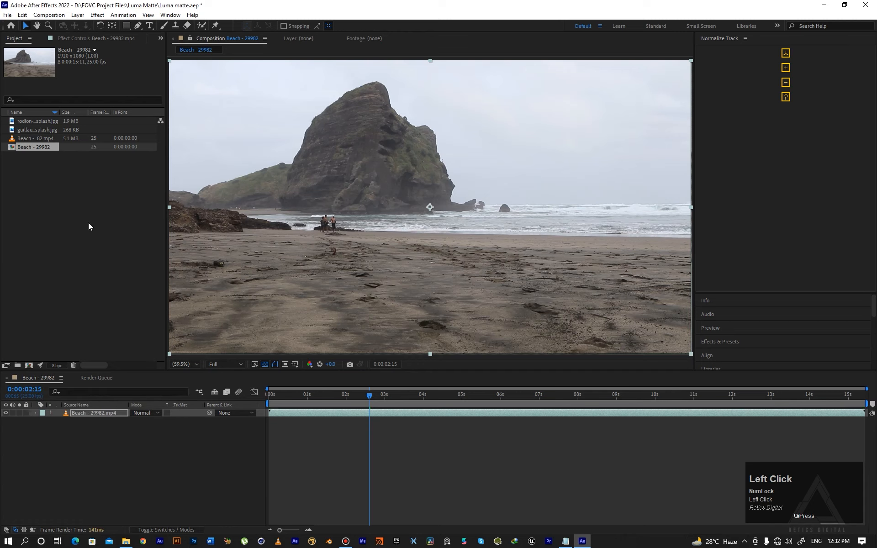
Step: Shape the RGB curve into a steep S, raising the highlights and lowering the shadows to separate the bright sky from the dark rock
left_click(105, 40)
scroll(338, 213, "down", 1)
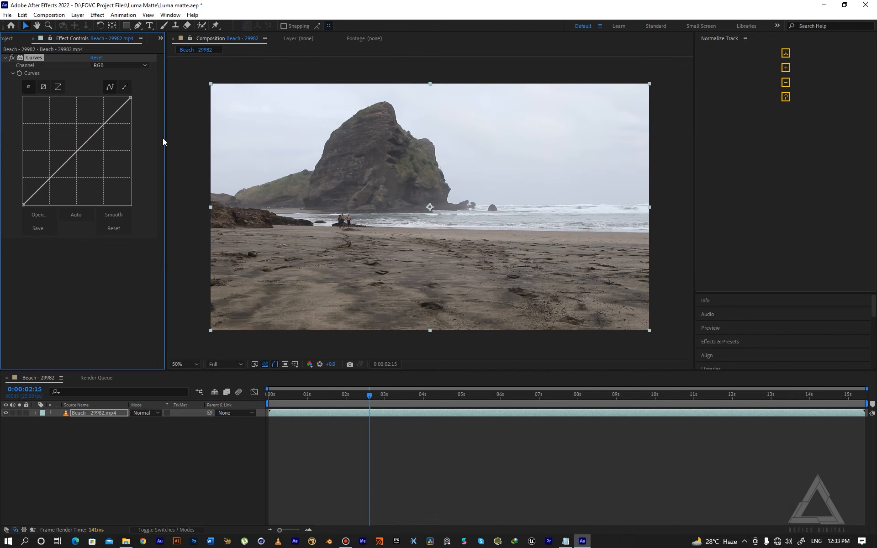
left_click_drag(104, 123, 95, 115)
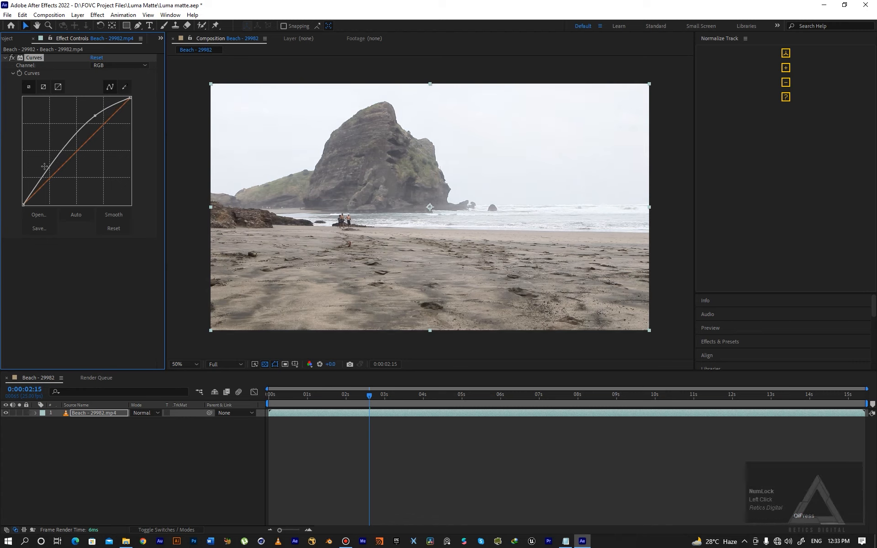
left_click_drag(47, 168, 76, 183)
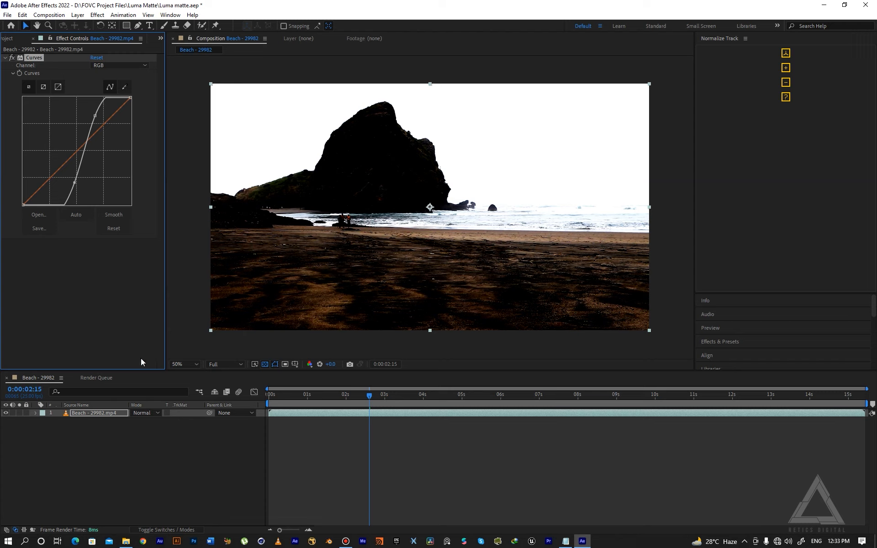
Step: Turn off the beach layer's effects and draw a rectangular mask covering the frame's full width from the horizon down
left_click(104, 412)
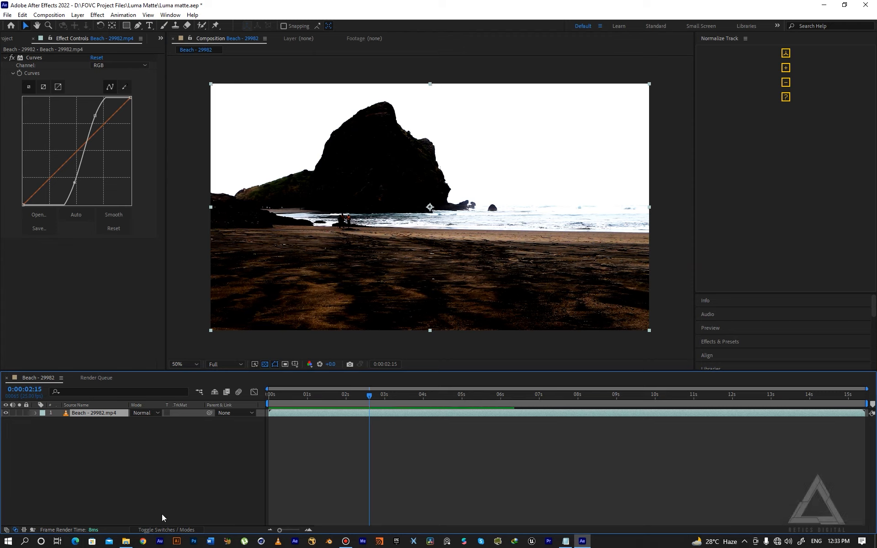
left_click(160, 530)
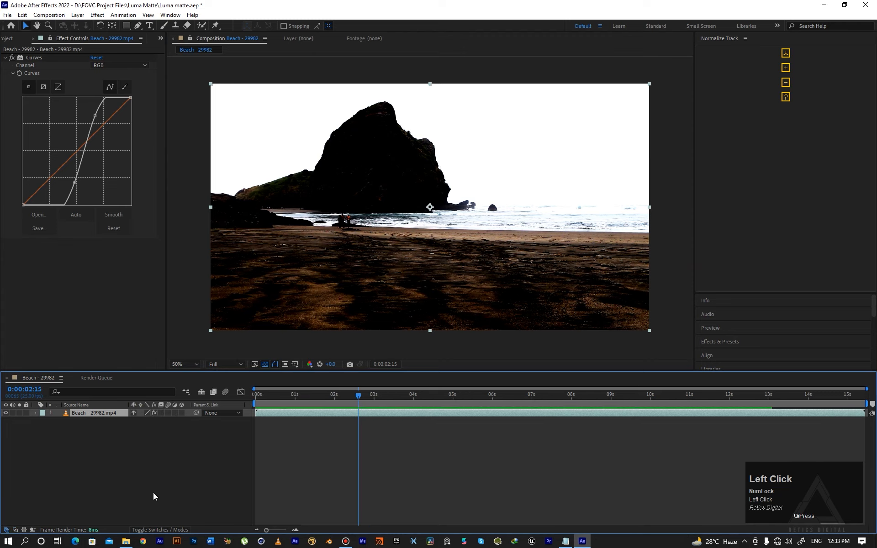
left_click(155, 414)
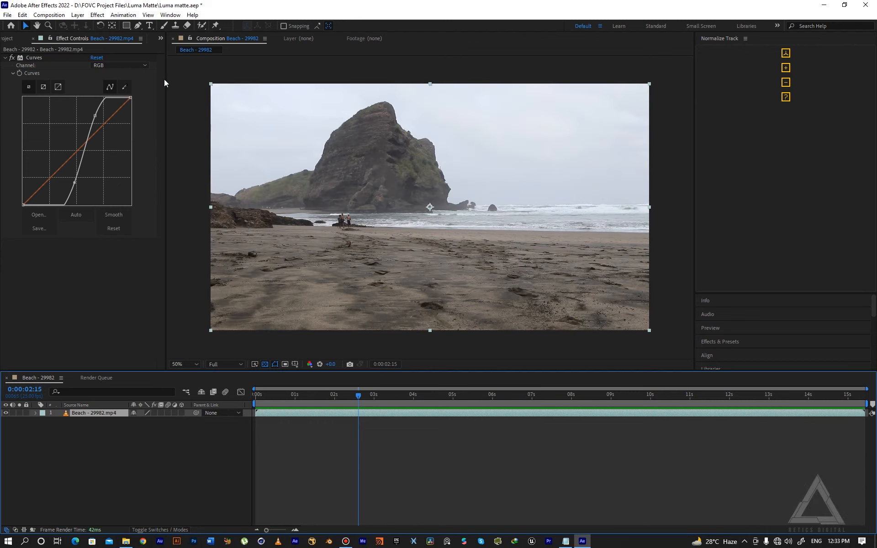
left_click(127, 26)
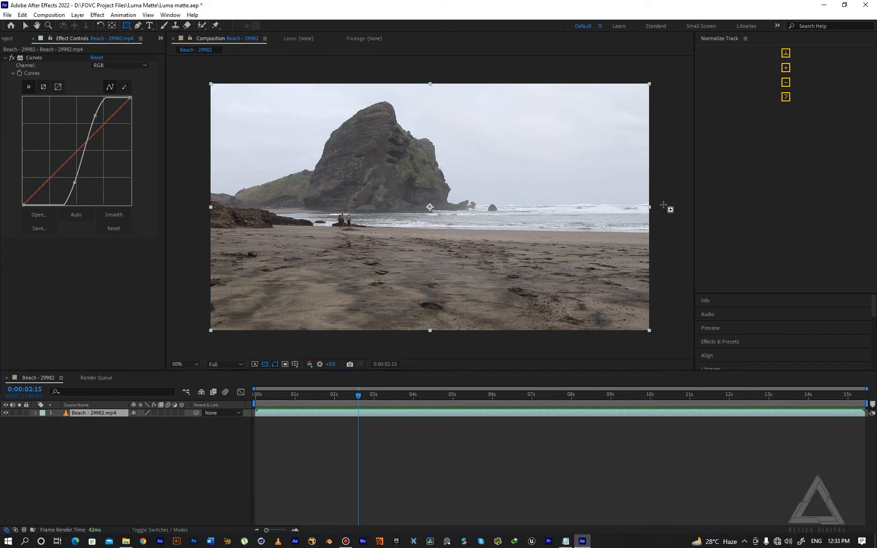
left_click(665, 206)
left_click_drag(665, 206, 192, 346)
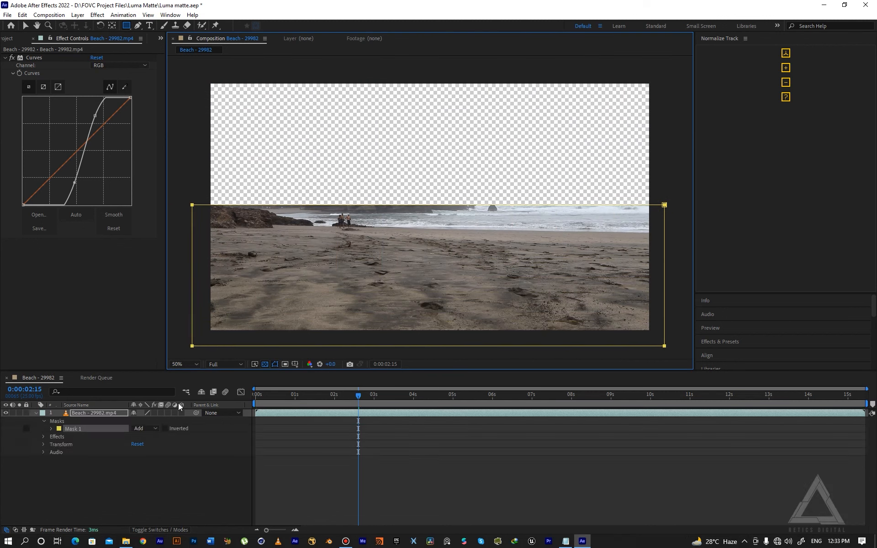
Step: Set Mask 1 to Subtract and its Mask Feather to 15 pixels
left_click(151, 429)
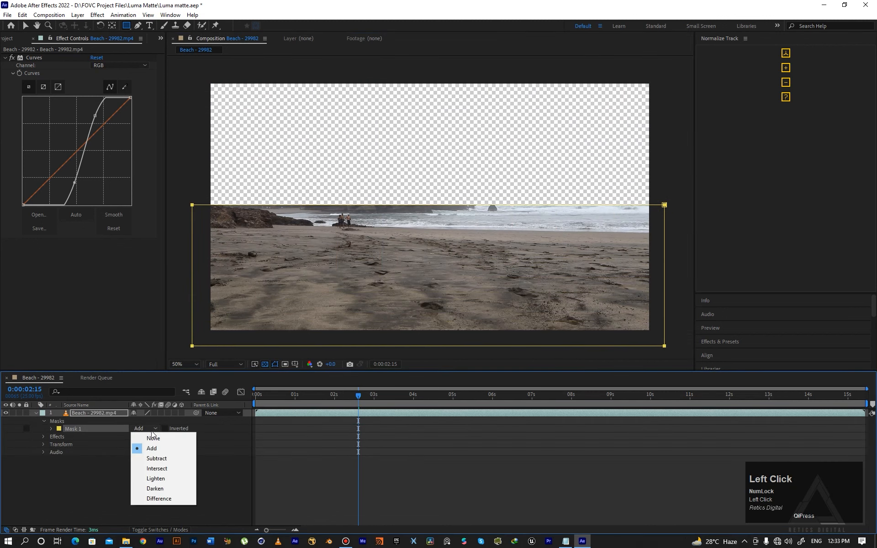
left_click(157, 459)
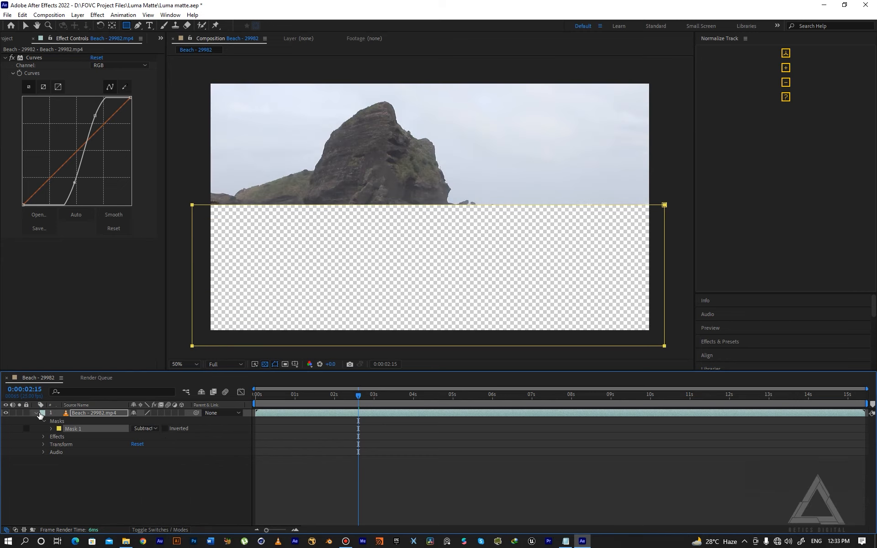
left_click(42, 413)
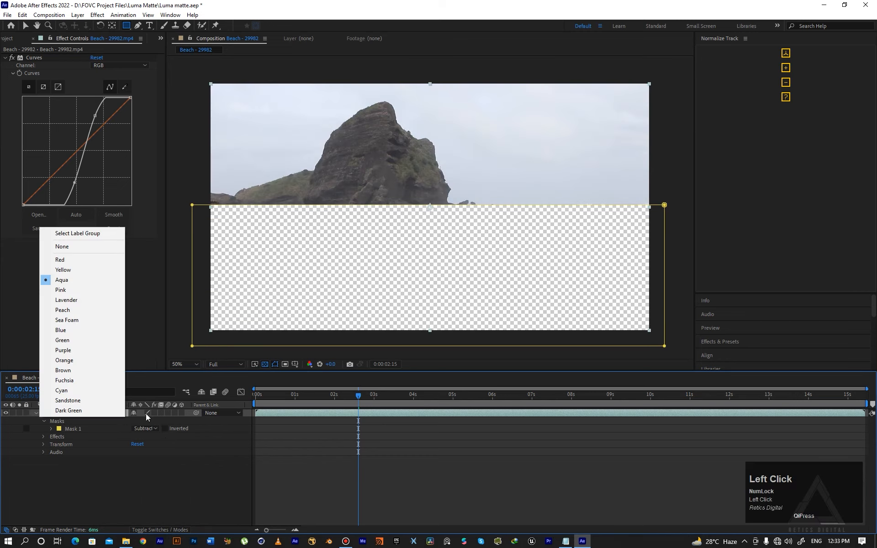
left_click(67, 429)
left_click(51, 428)
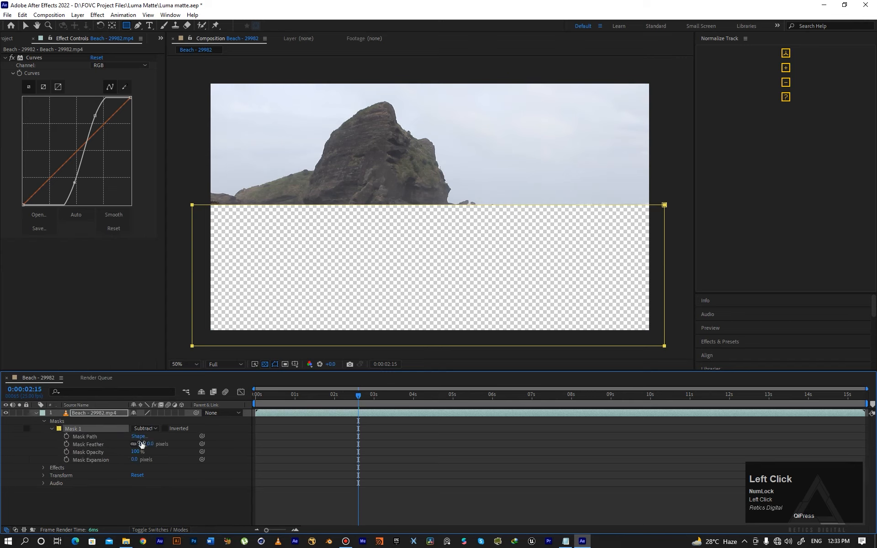
left_click_drag(143, 446, 151, 445)
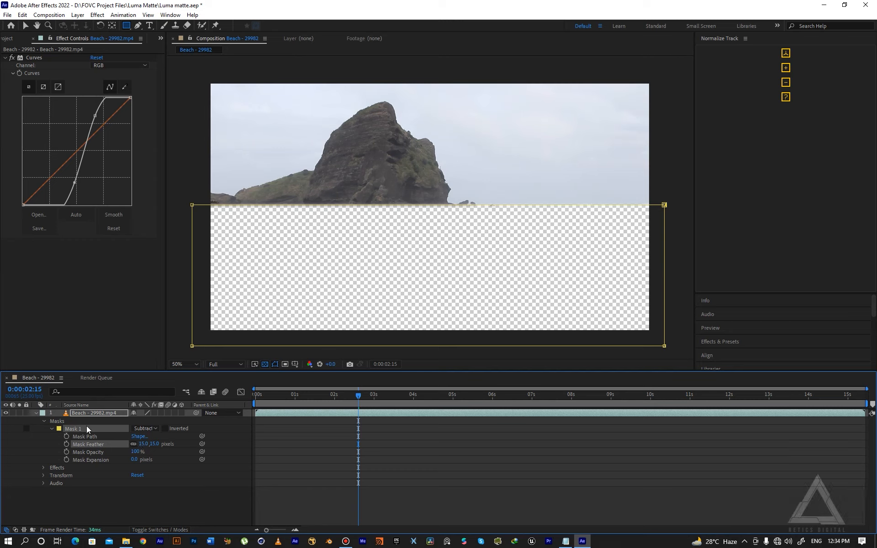
Step: Collapse the beach layer's properties and switch its effects back on, returning to the Selection tool
left_click(40, 413)
left_click(42, 409)
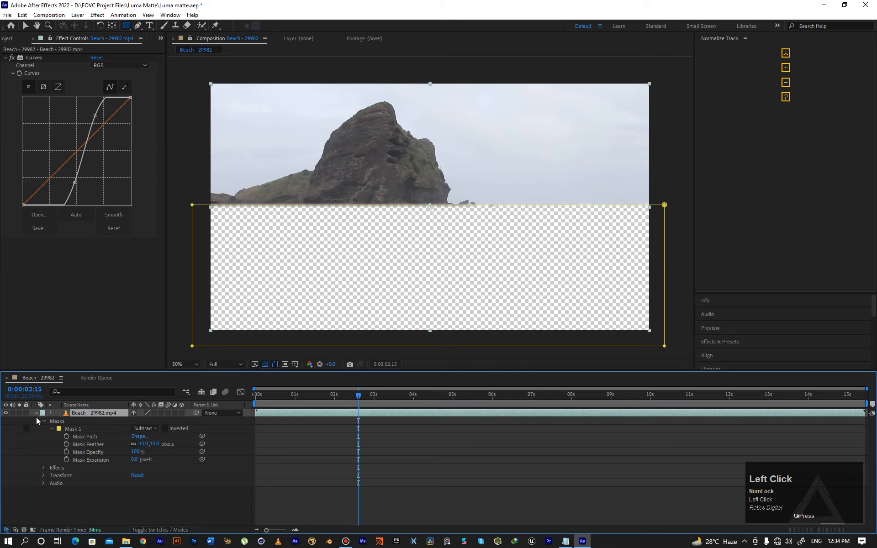
left_click(36, 412)
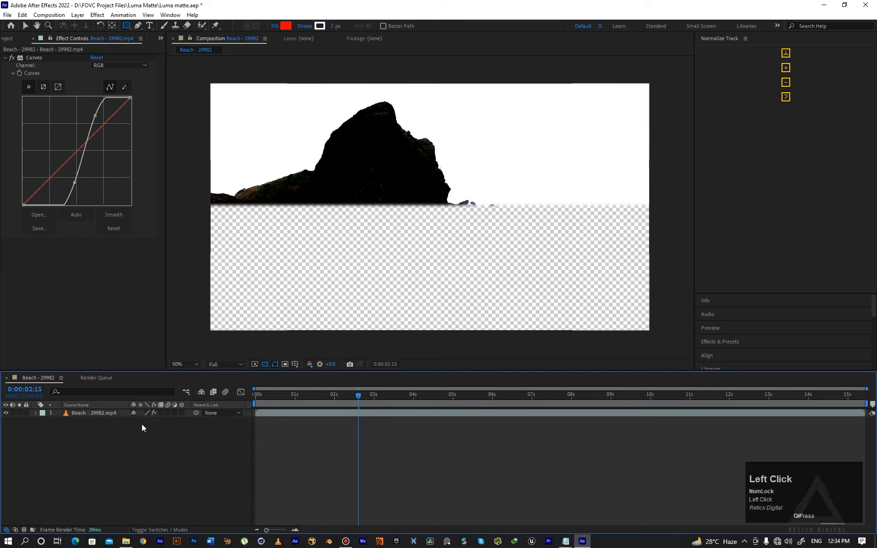
left_click(154, 413)
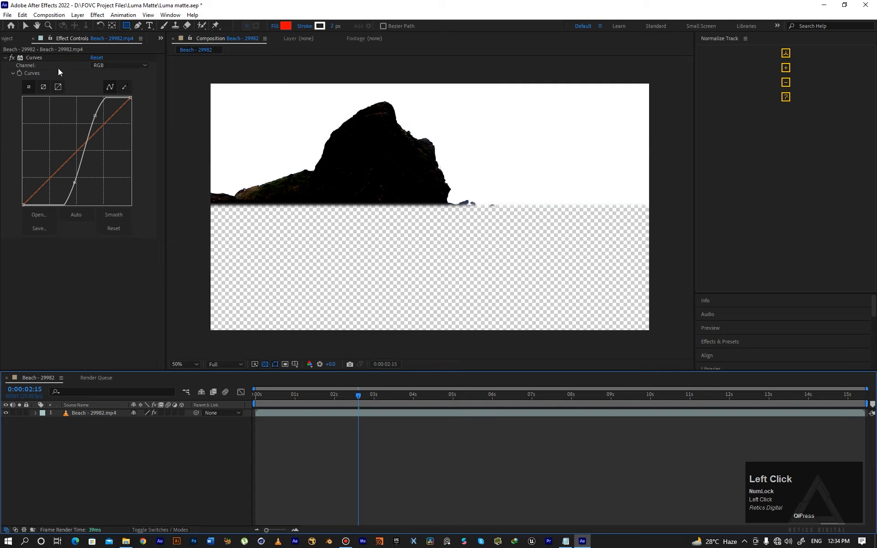
left_click(25, 26)
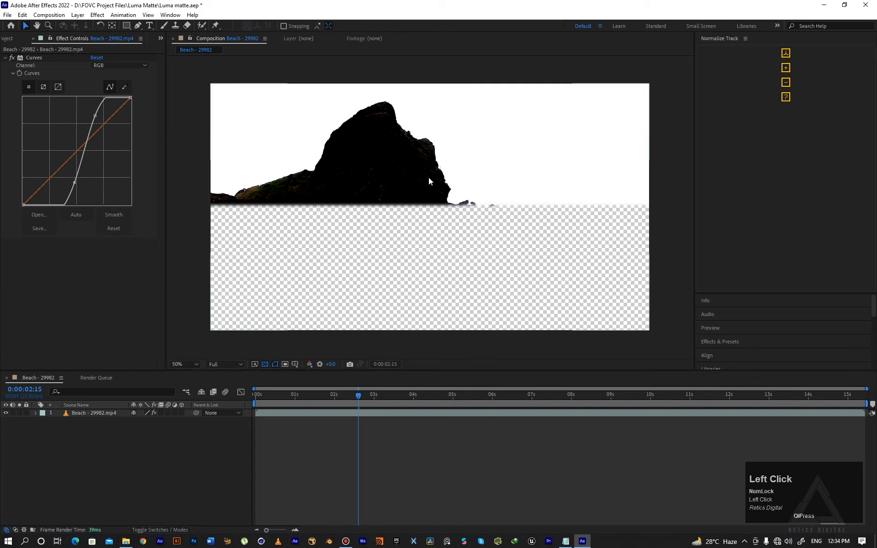
Step: At 0:00:02:05, steepen the RGB curve by shifting its lower point toward the highlights, making the rock solid black
mouse_move(354, 399)
left_mouse_down()
mouse_move(551, 404)
mouse_move(319, 408)
mouse_move(495, 403)
mouse_move(342, 408)
left_mouse_up()
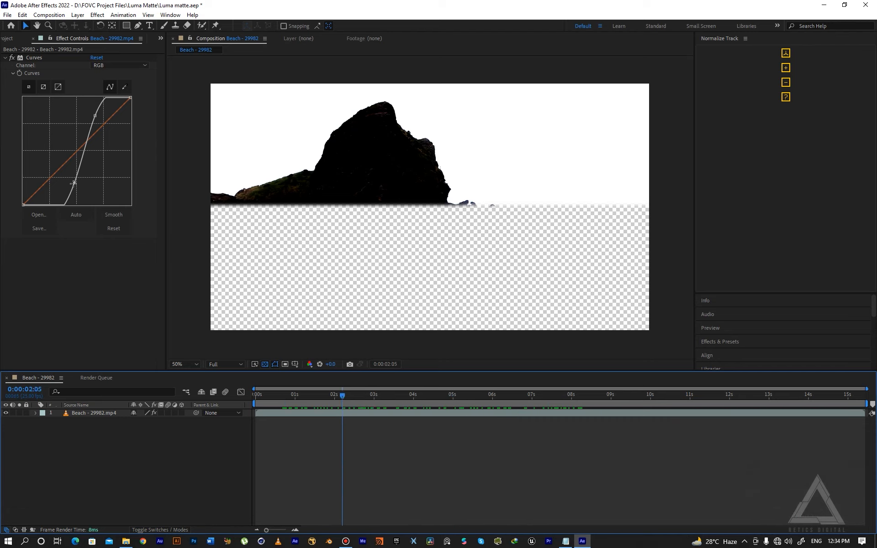
left_click_drag(73, 184, 86, 185)
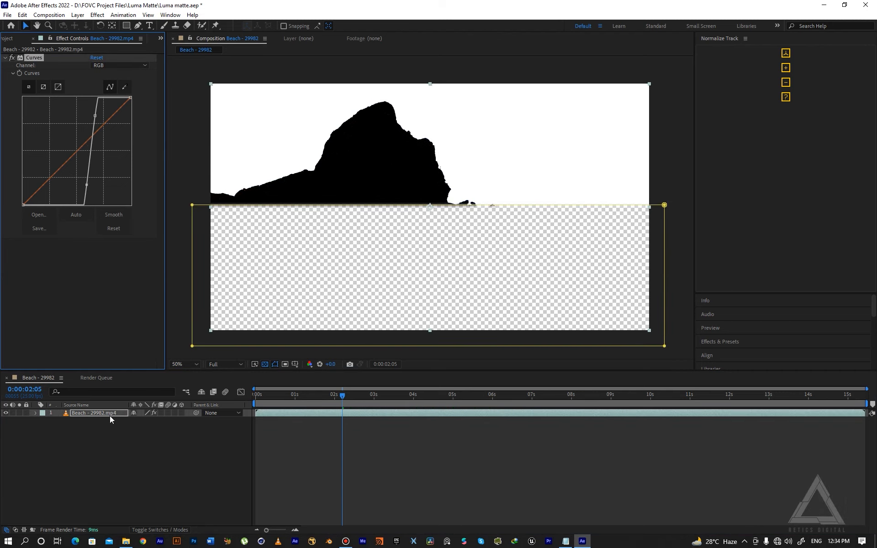
left_click(109, 432)
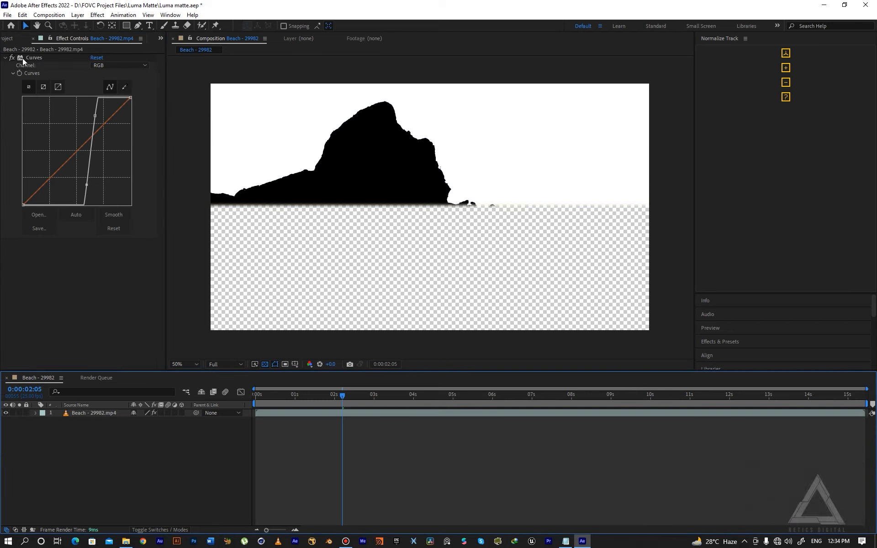
Step: Rename the masked beach layer as Matte
left_click(9, 40)
left_click(62, 147)
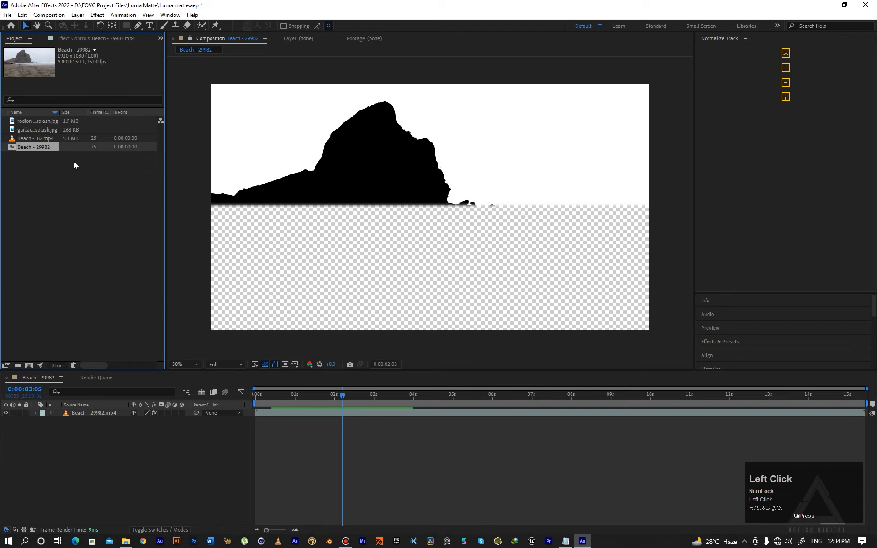
left_click(89, 414)
left_click(89, 413)
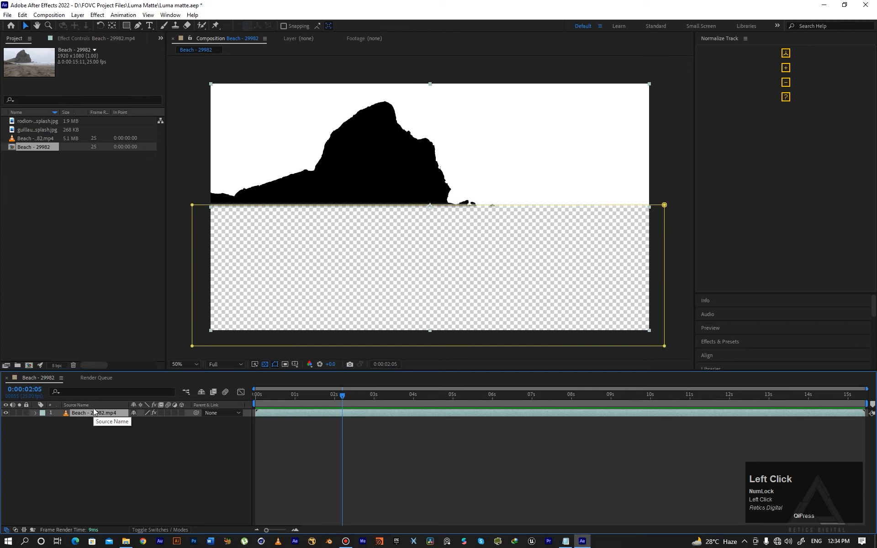
key("Return")
type("Ma")
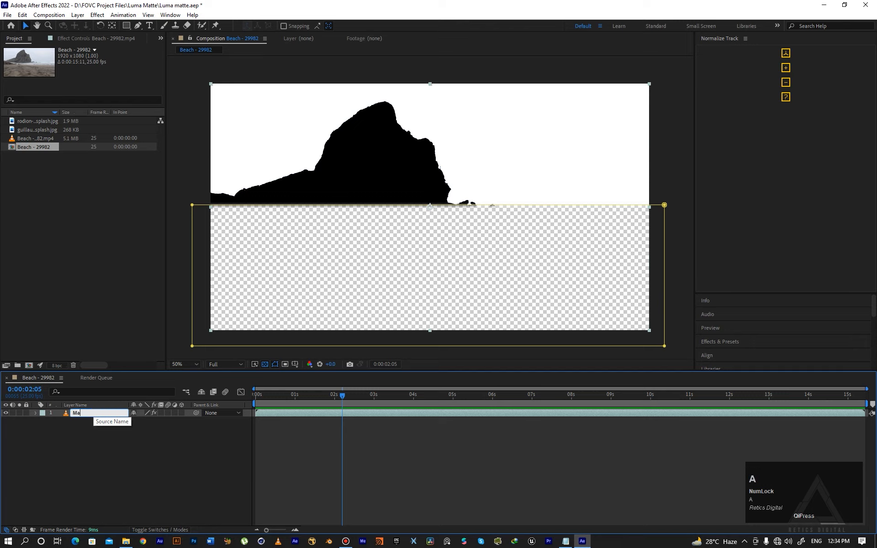
type("tte")
key("Return")
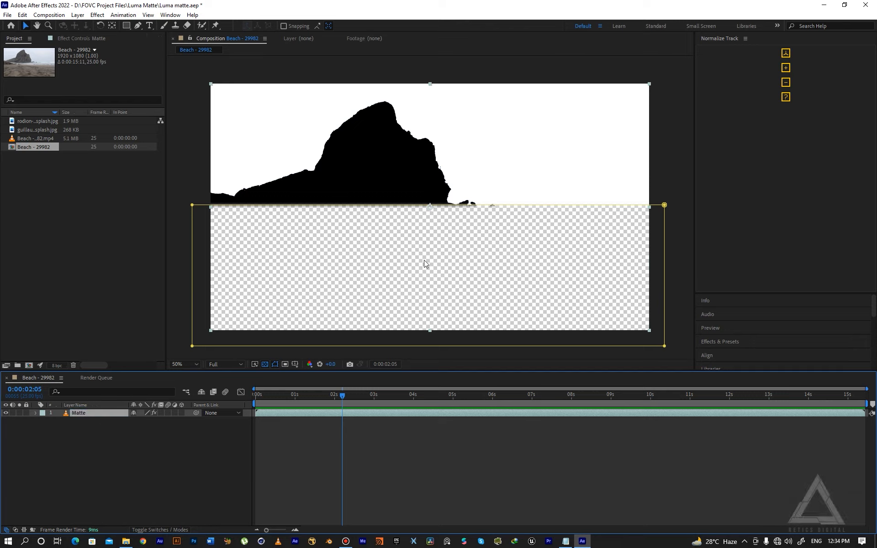
Step: Hide the mask outlines and place another copy of the Beach - 29982.mp4 footage below the Matte layer
left_click(275, 364)
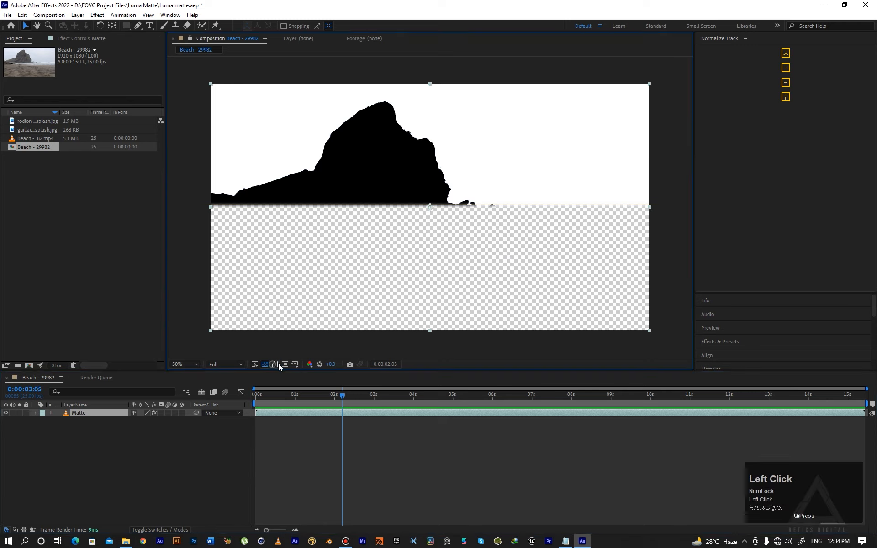
left_click(29, 139)
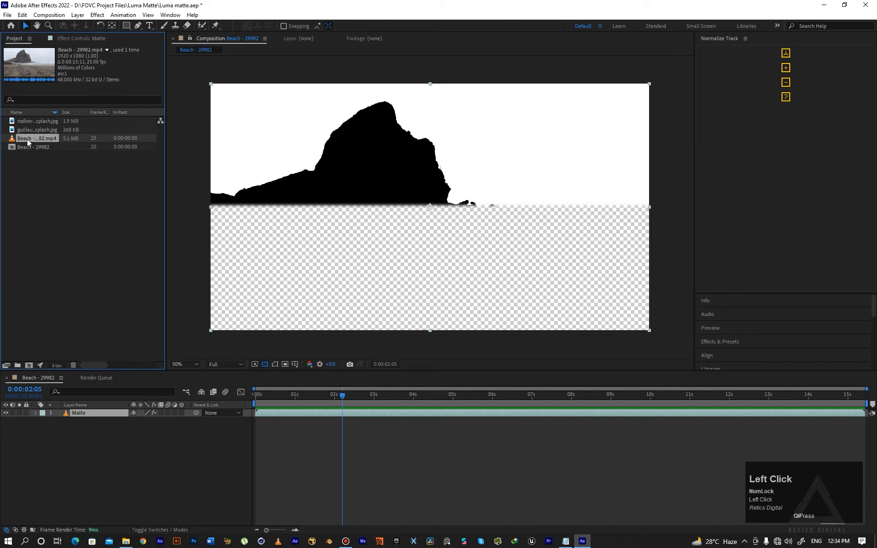
left_click_drag(26, 139, 69, 426)
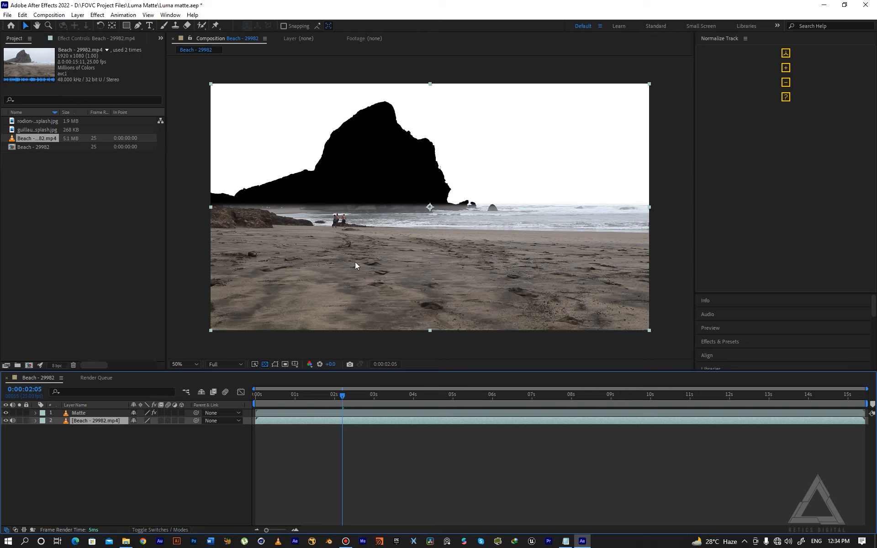
Step: Add the pink cloud sky image above the Matte layer and show its Scale property
left_click(39, 130)
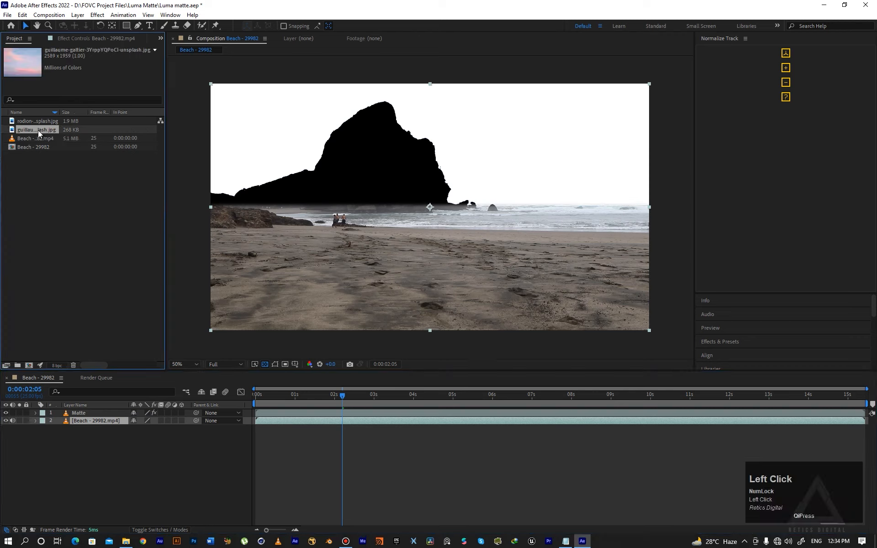
left_click_drag(32, 133, 96, 409)
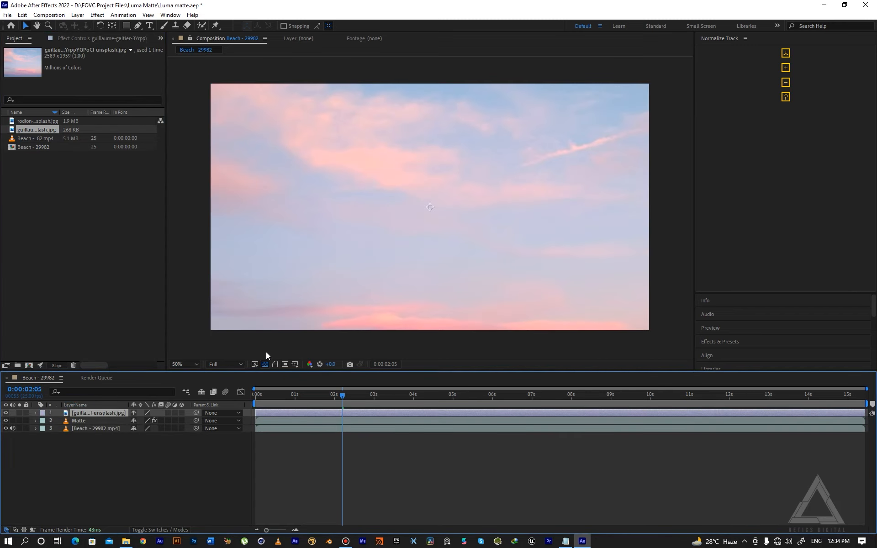
key("s")
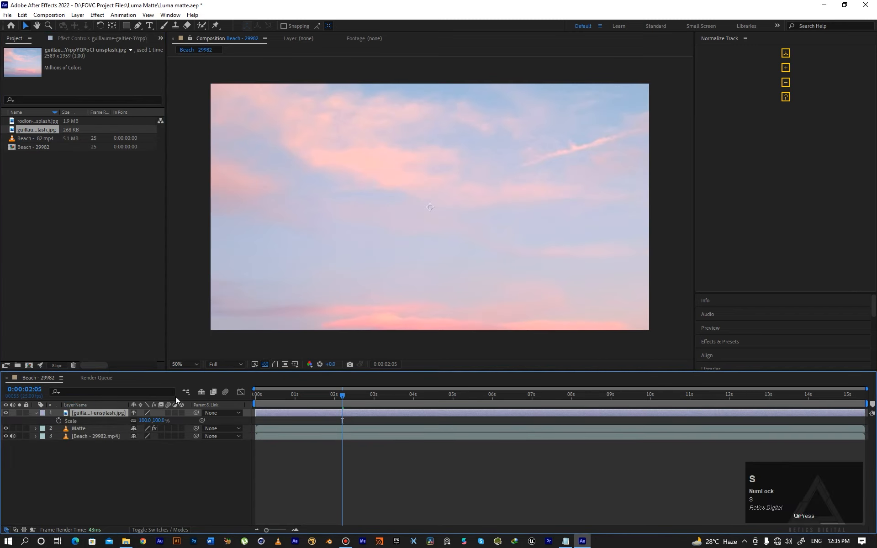
Step: Scale the pink cloud image down to 79% and shift it lower in the frame
left_click(136, 421)
left_click_drag(136, 421, 131, 421)
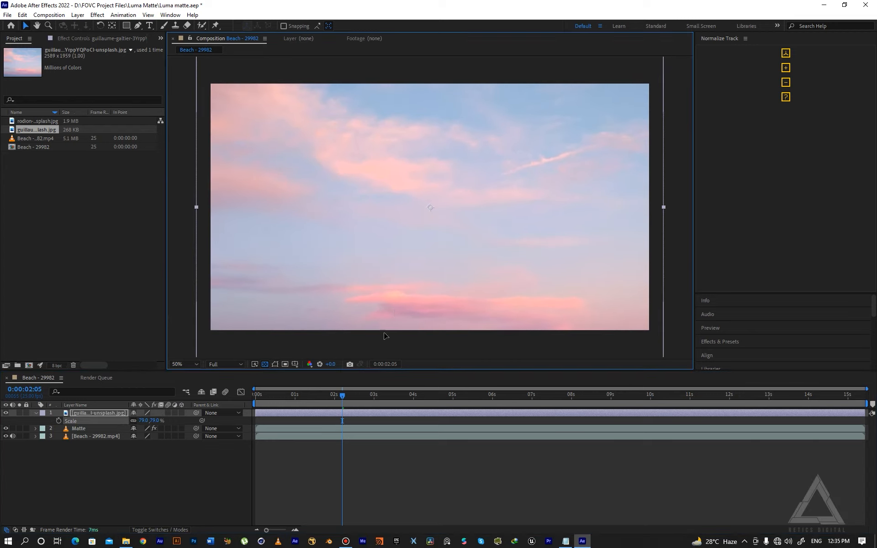
left_click_drag(406, 276, 399, 317)
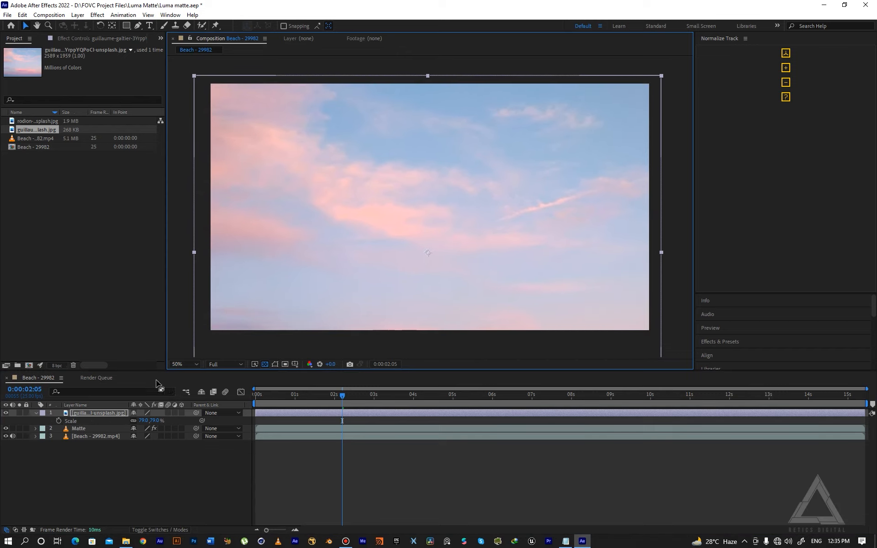
Step: Move the pink cloud layer directly below the Matte layer and hide the Beach - 29982.mp4 footage
left_click_drag(97, 416, 101, 434)
left_click(5, 437)
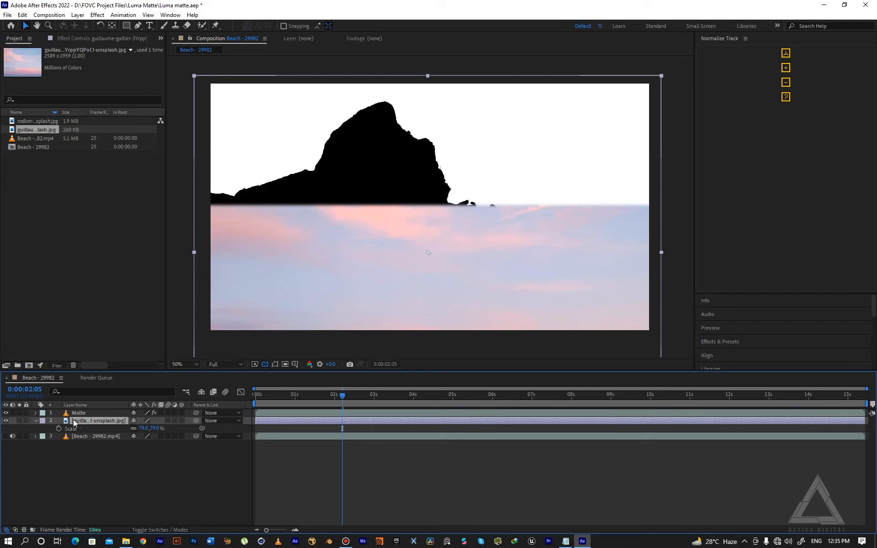
Step: Show the track matte options and set the pink cloud layer's track matte to Luma Matte "Matte"
left_click(161, 530)
left_click(185, 420)
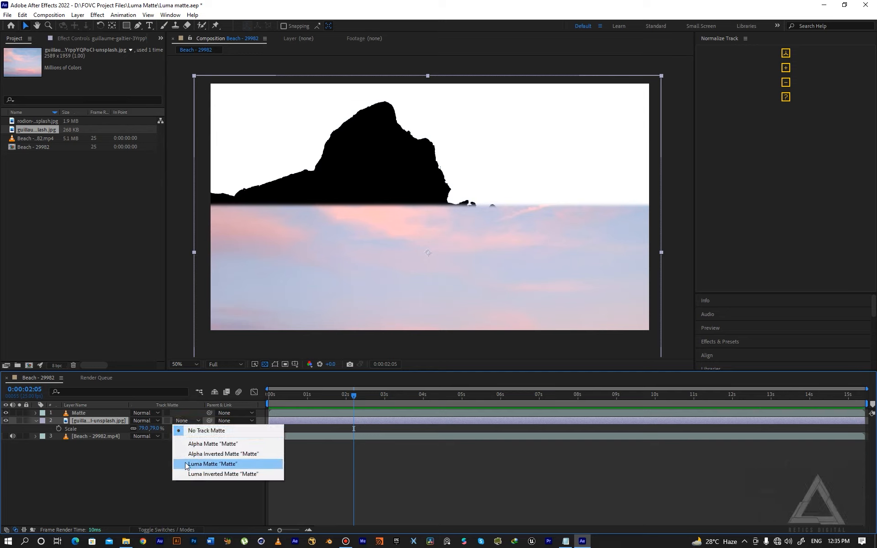
left_click(137, 464)
left_click(108, 423)
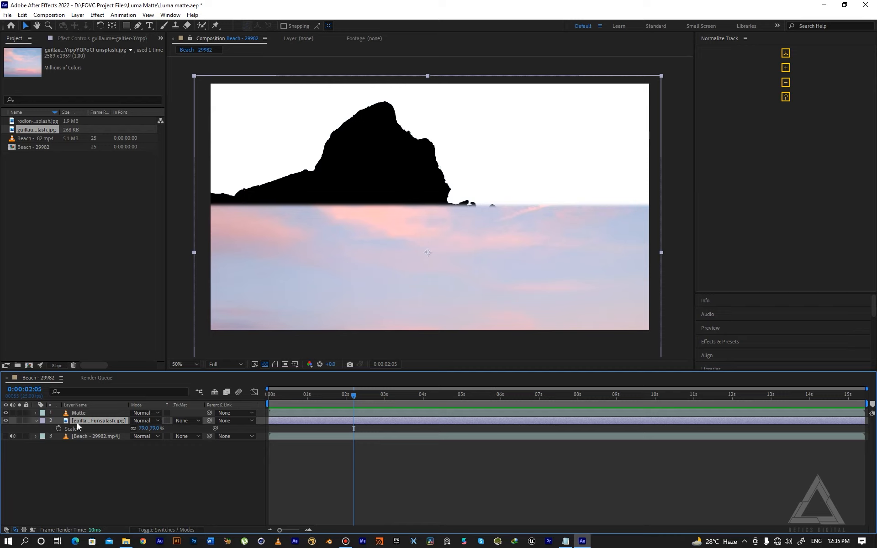
left_click(188, 421)
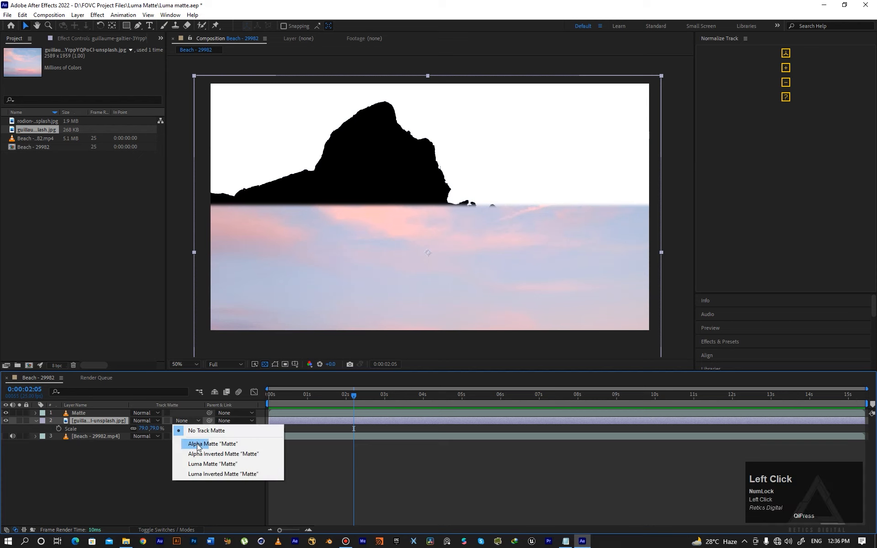
left_click(205, 464)
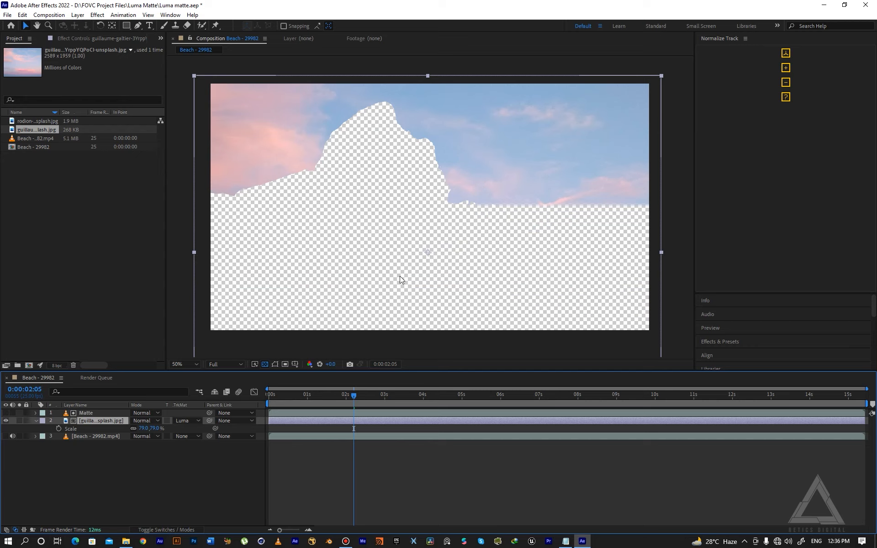
Step: Shift the matted pink cloud image slightly upward and make the Beach - 29982.mp4 footage visible again
left_click(114, 420)
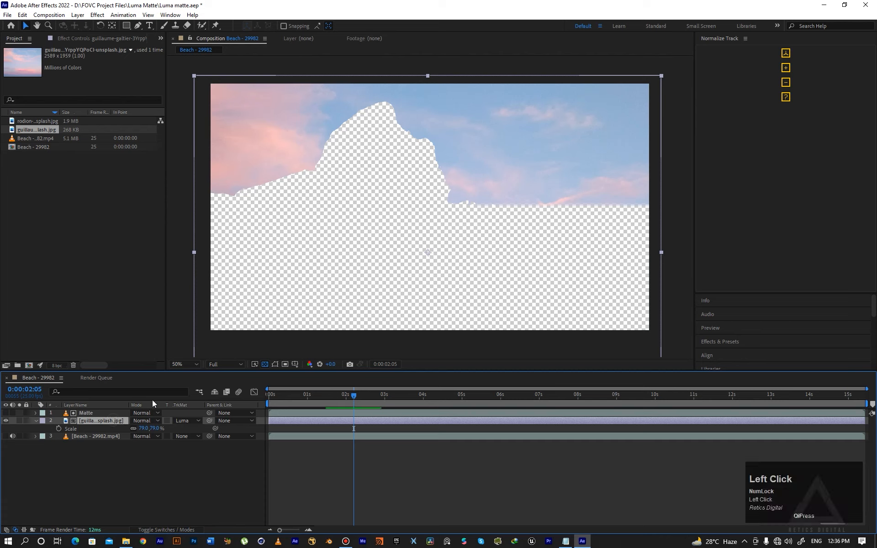
mouse_move(360, 279)
left_mouse_down()
mouse_move(343, 261)
mouse_move(388, 248)
mouse_move(347, 256)
mouse_move(362, 260)
mouse_move(353, 270)
mouse_move(361, 271)
left_mouse_up()
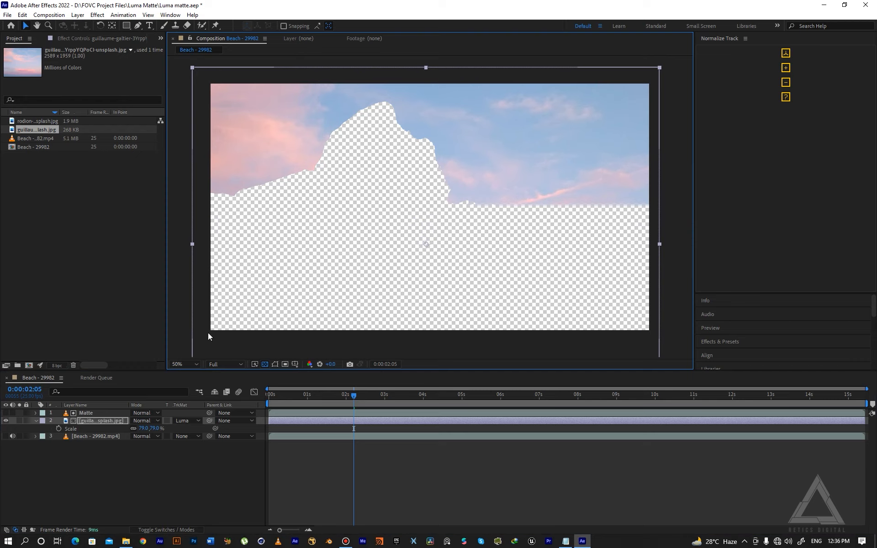
left_click(6, 437)
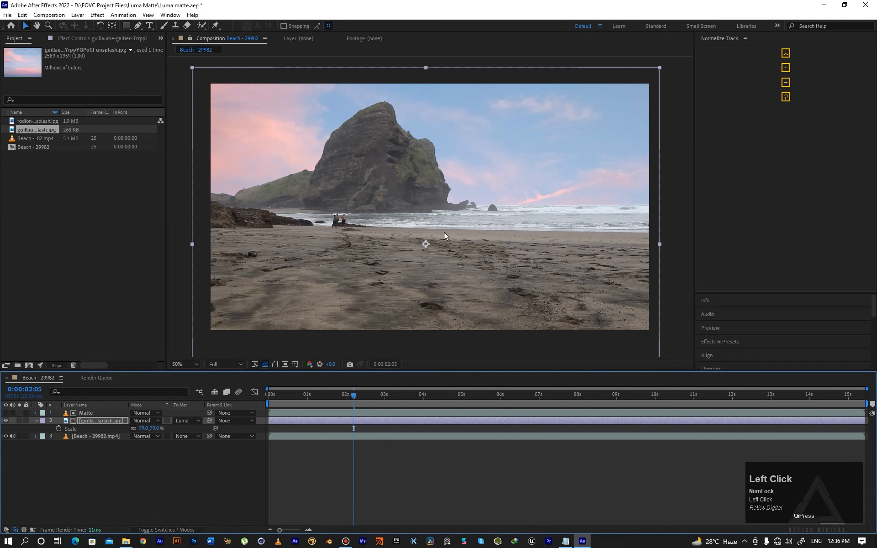
Step: Compare the beach shot with and without the pink sky layer and scrub through the composition to check the matte
mouse_move(330, 399)
left_mouse_down()
mouse_move(295, 403)
mouse_move(320, 404)
left_mouse_up()
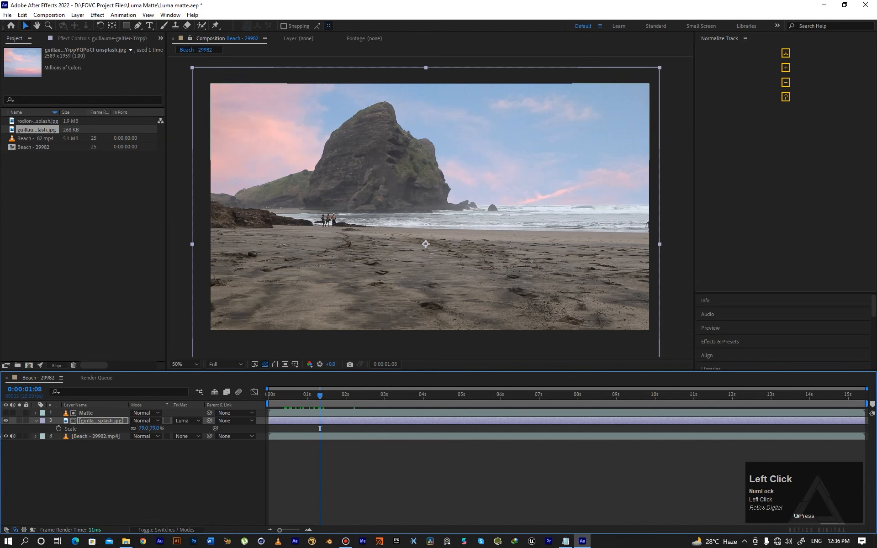
left_click(5, 421)
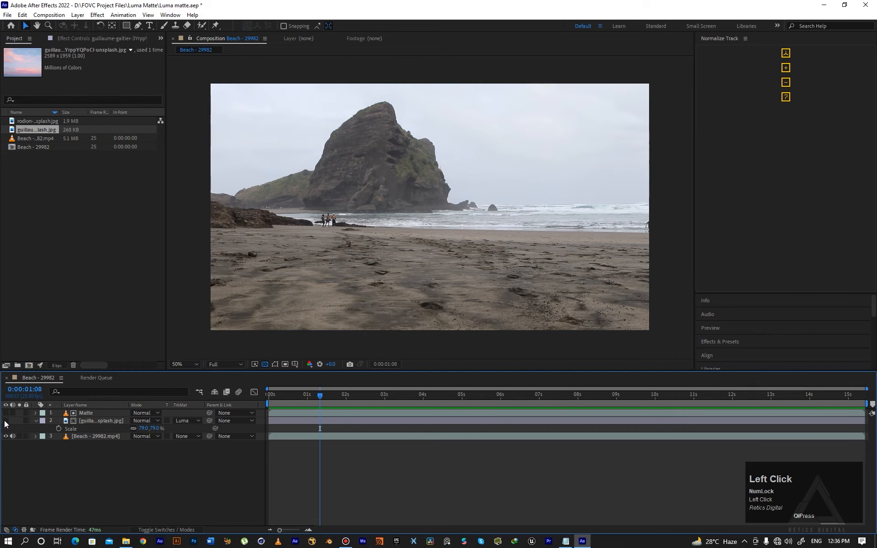
left_click(6, 421)
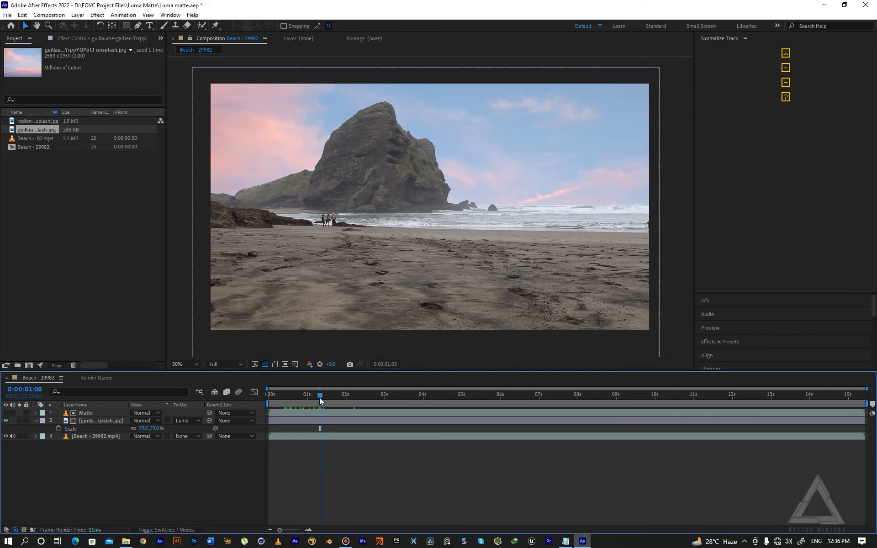
left_click_drag(320, 400, 273, 412)
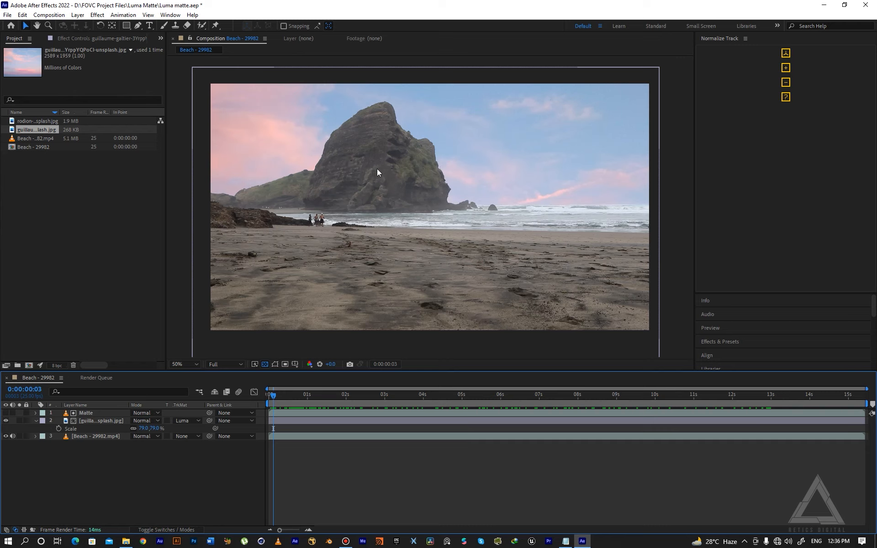
Step: Try Luma Inverted Matte on the pink cloud layer and restore its Luma Matte setting
left_click(192, 421)
left_click(199, 473)
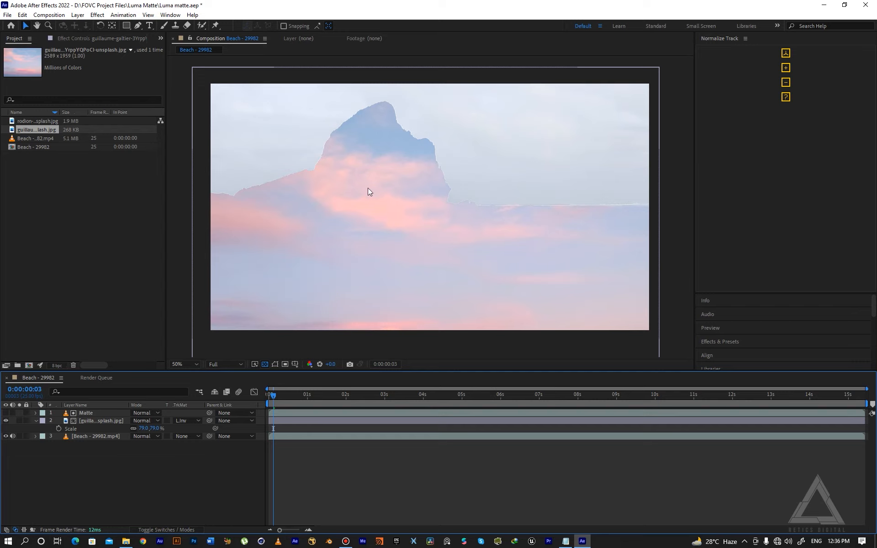
left_click(188, 421)
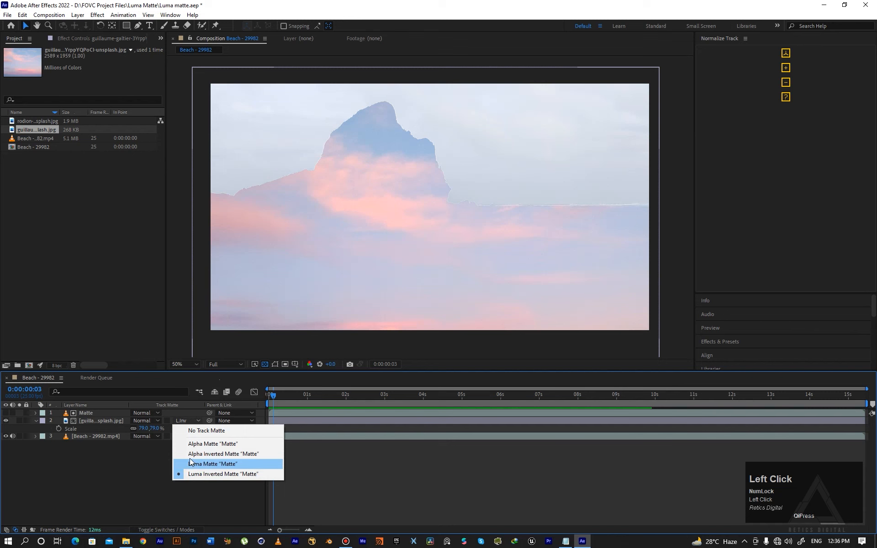
left_click(193, 463)
Step: Swap the pink cloud layer's source for the blue cloudy sky image, keeping its Luma Matte
left_click_drag(283, 396, 501, 407)
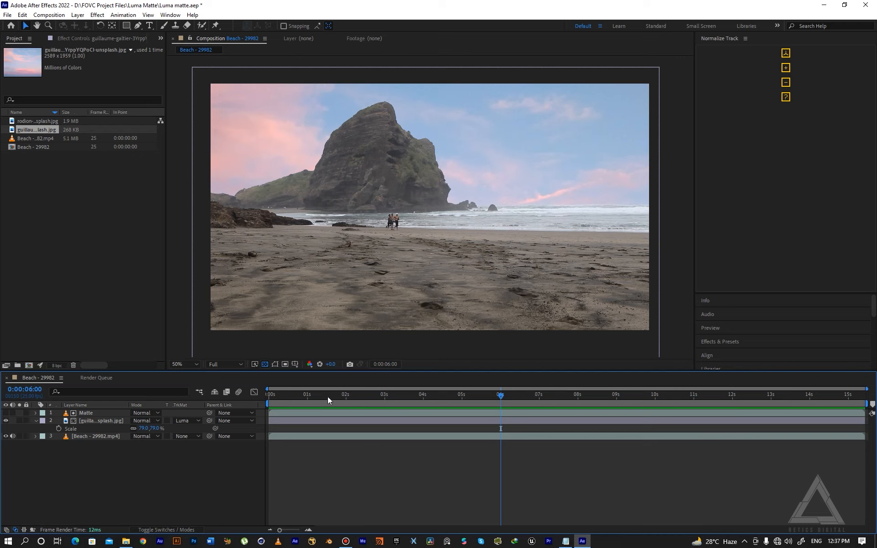
mouse_move(328, 397)
left_mouse_down()
mouse_move(705, 407)
mouse_move(338, 399)
left_mouse_up()
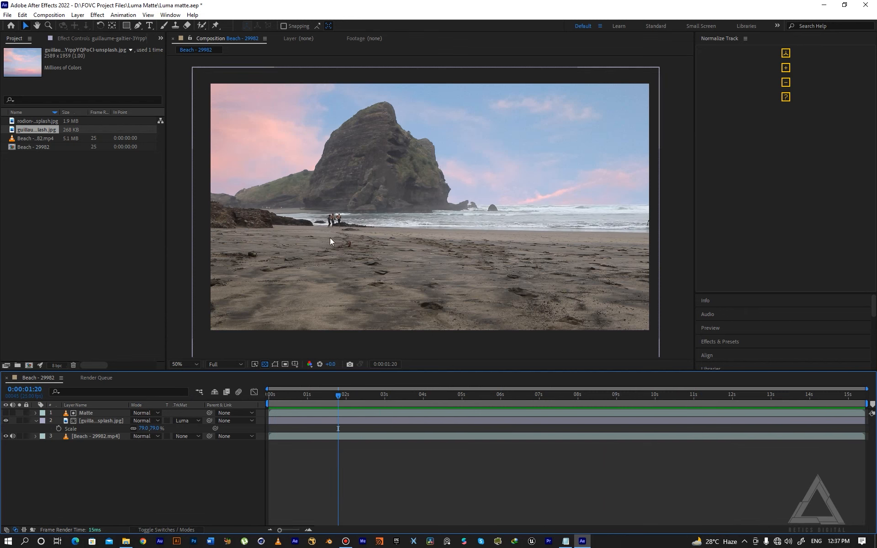
left_click(51, 122)
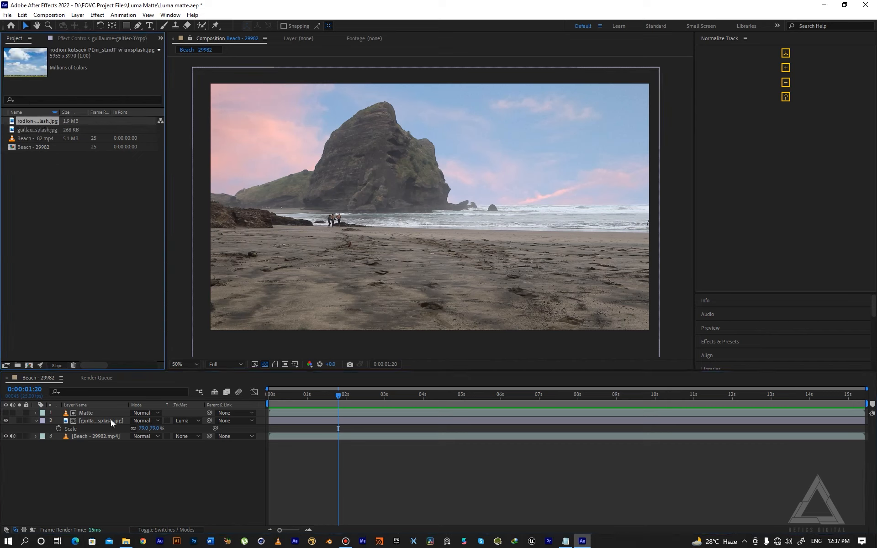
left_click(99, 422)
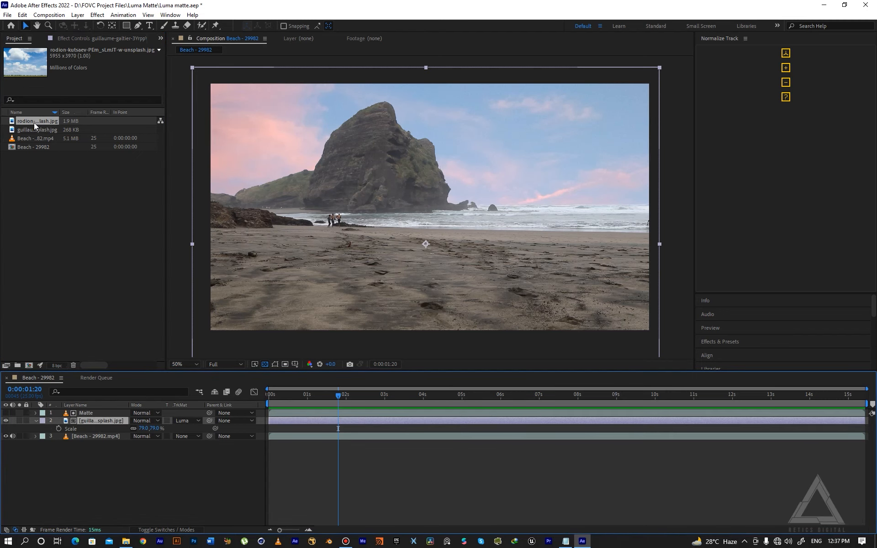
key("ctrl+z")
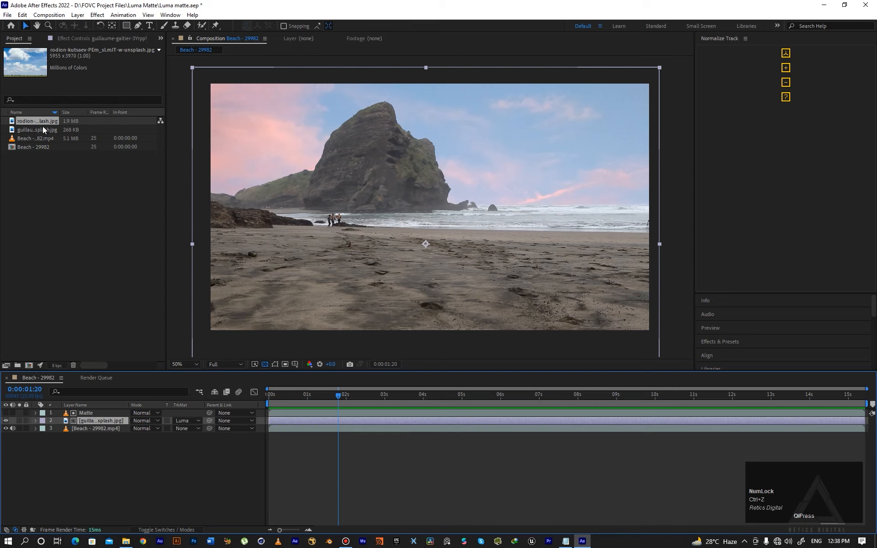
left_click_drag(39, 121, 113, 421)
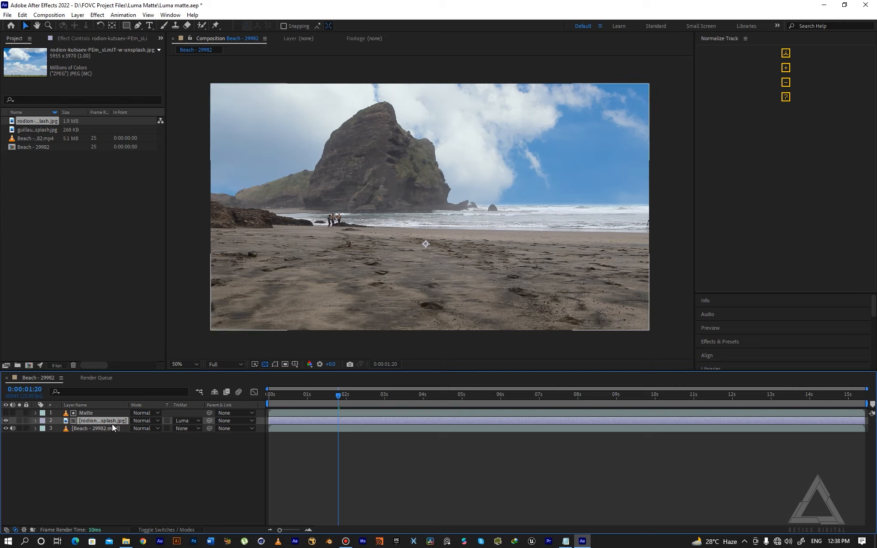
Step: Scale the blue sky image down to 38% and move it up so its clouds sit above the horizon
key("s")
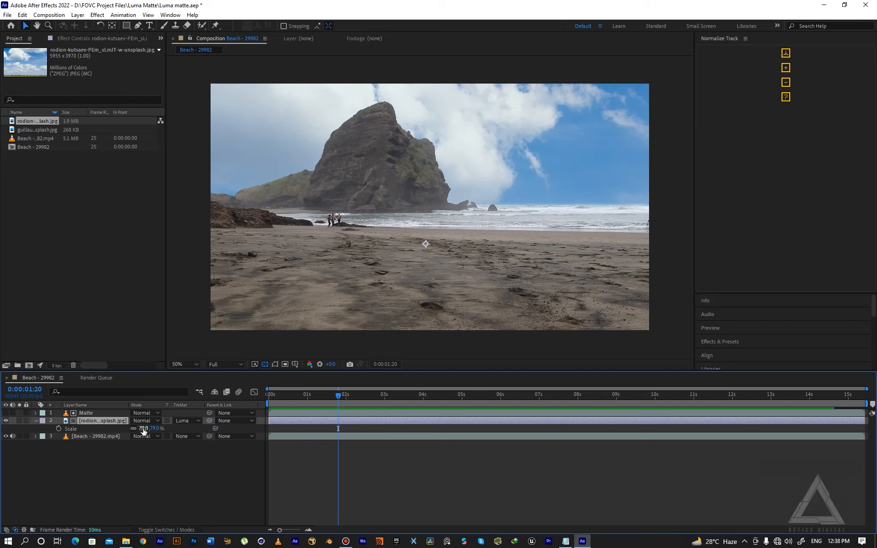
left_click_drag(137, 428, 122, 430)
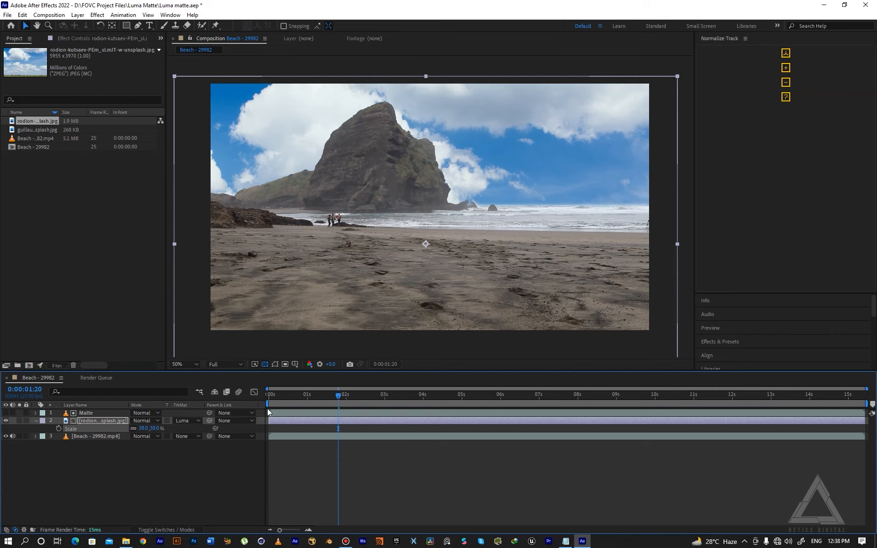
left_click_drag(429, 247, 415, 98)
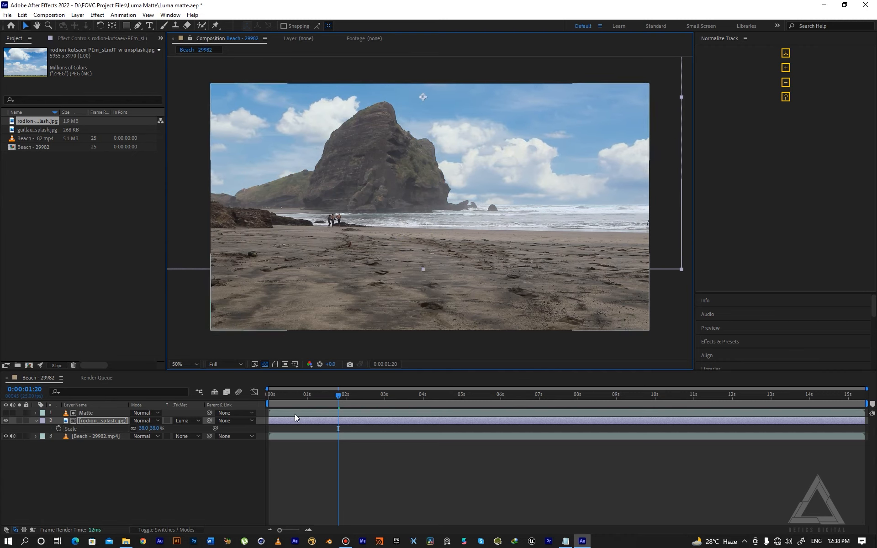
Step: Preview the composition with the blue sky from the first frame
left_click_drag(300, 397, 248, 408)
key("space")
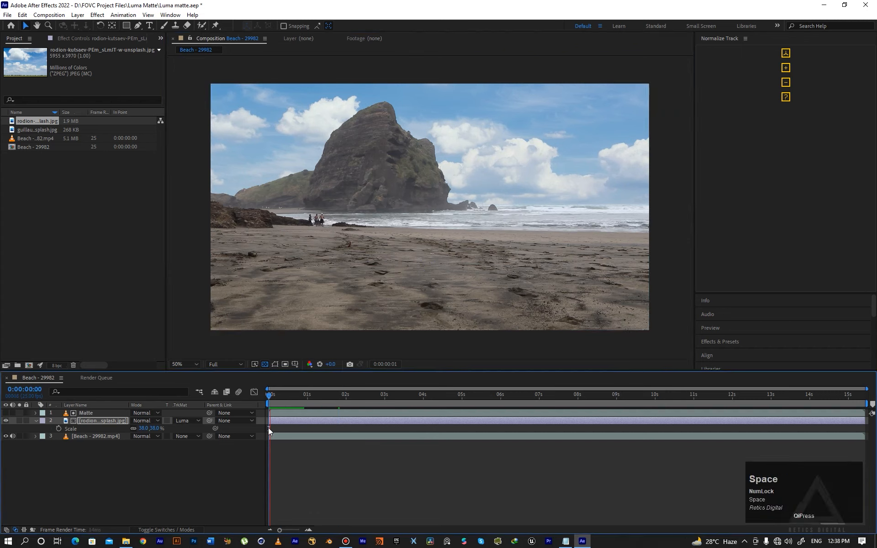